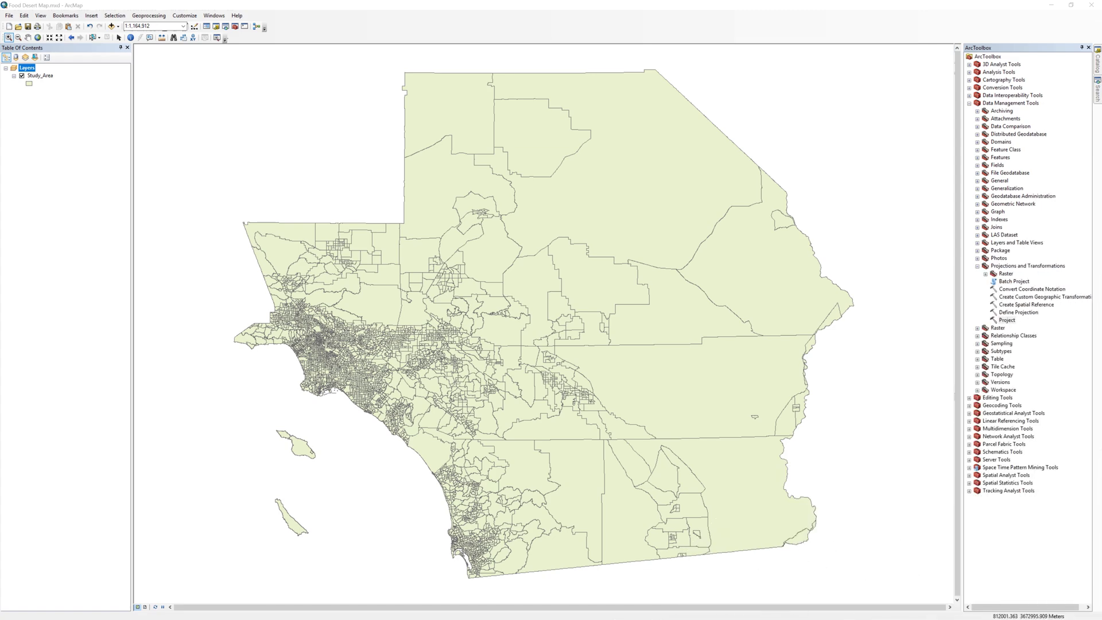
- Show the Study_Area layer's attribute table below the map
{"action": "right_click", "coordinate": [50, 79]}
{"action": "left_click", "coordinate": [69, 91]}
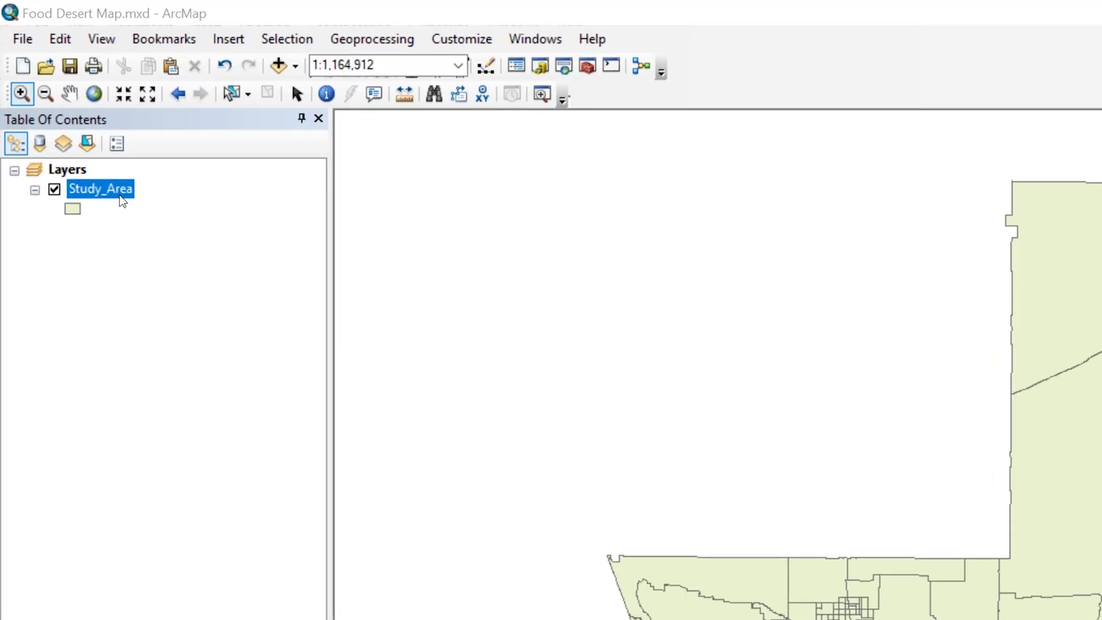
- Start a Join on Study_Area that joins attributes from a table, using GISJOIN as the layer's join field
{"action": "right_click", "coordinate": [113, 189]}
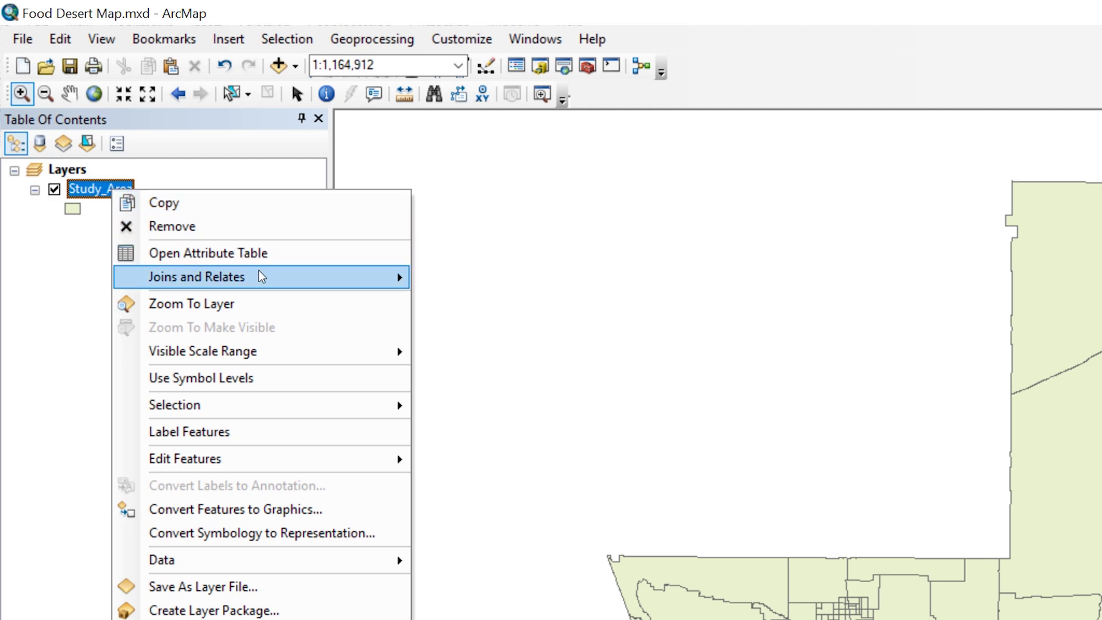
{"action": "mouse_move", "coordinate": [259, 270]}
{"action": "left_click", "coordinate": [443, 275]}
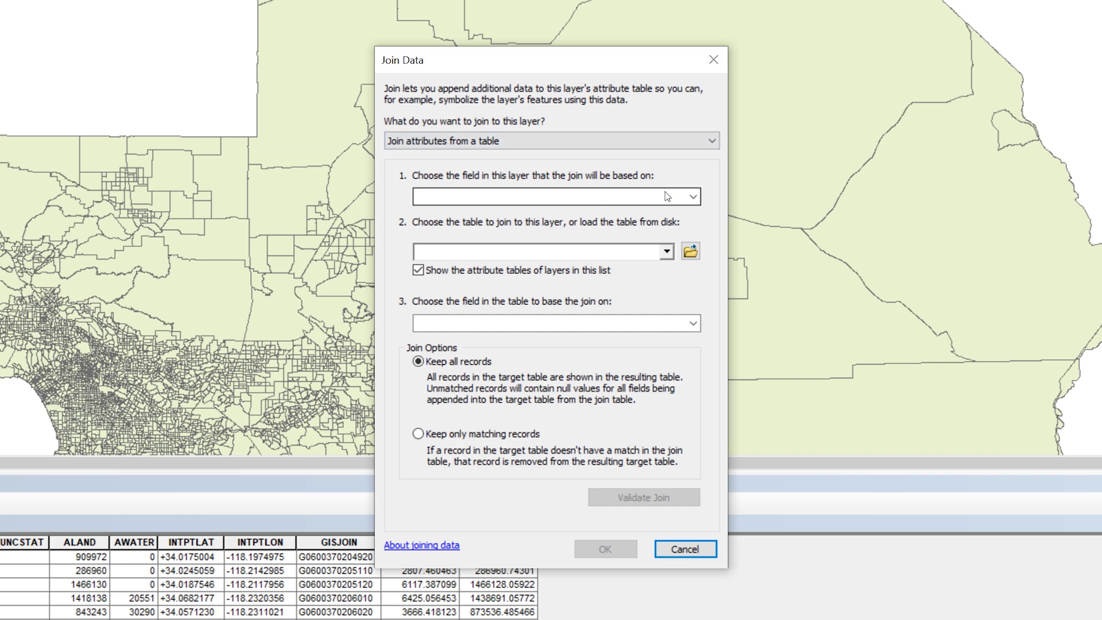
{"action": "left_click", "coordinate": [706, 144]}
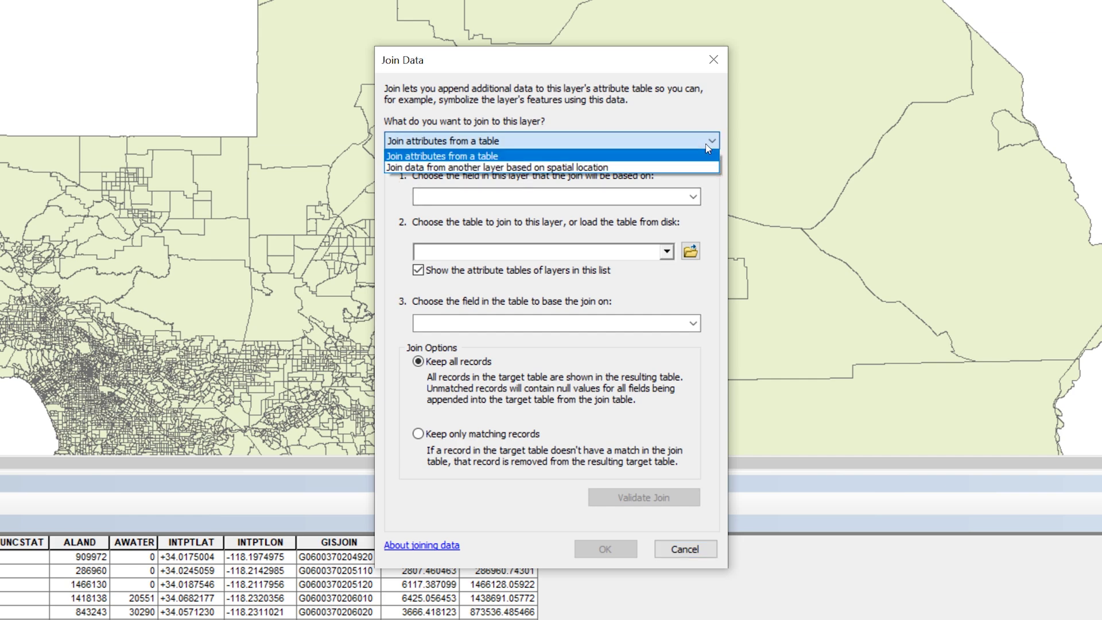
{"action": "left_click", "coordinate": [707, 144]}
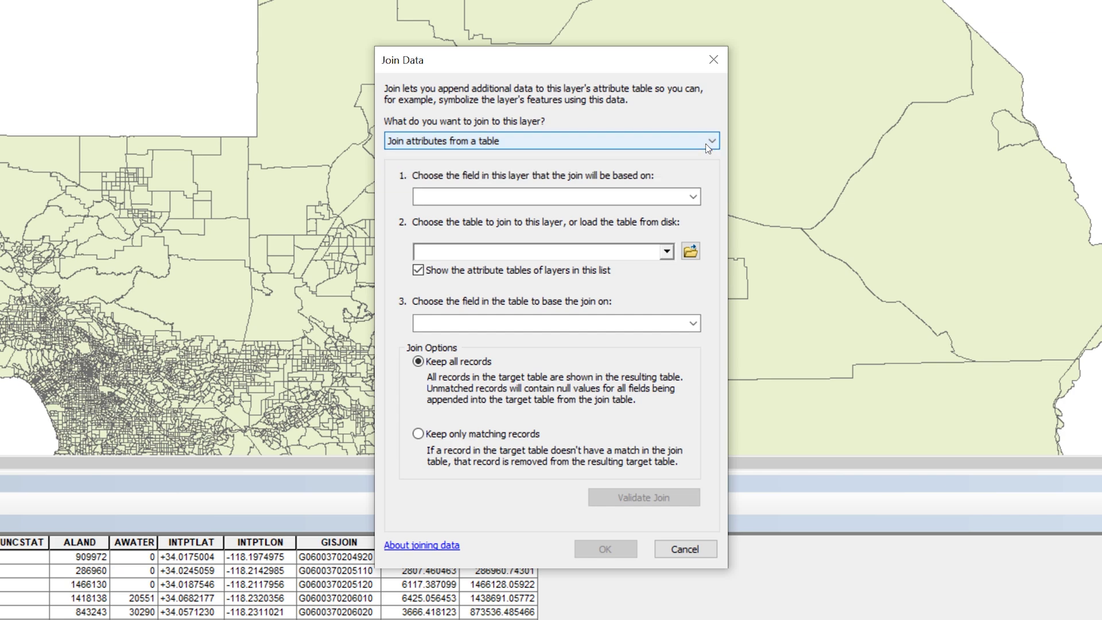
{"action": "left_click", "coordinate": [696, 196]}
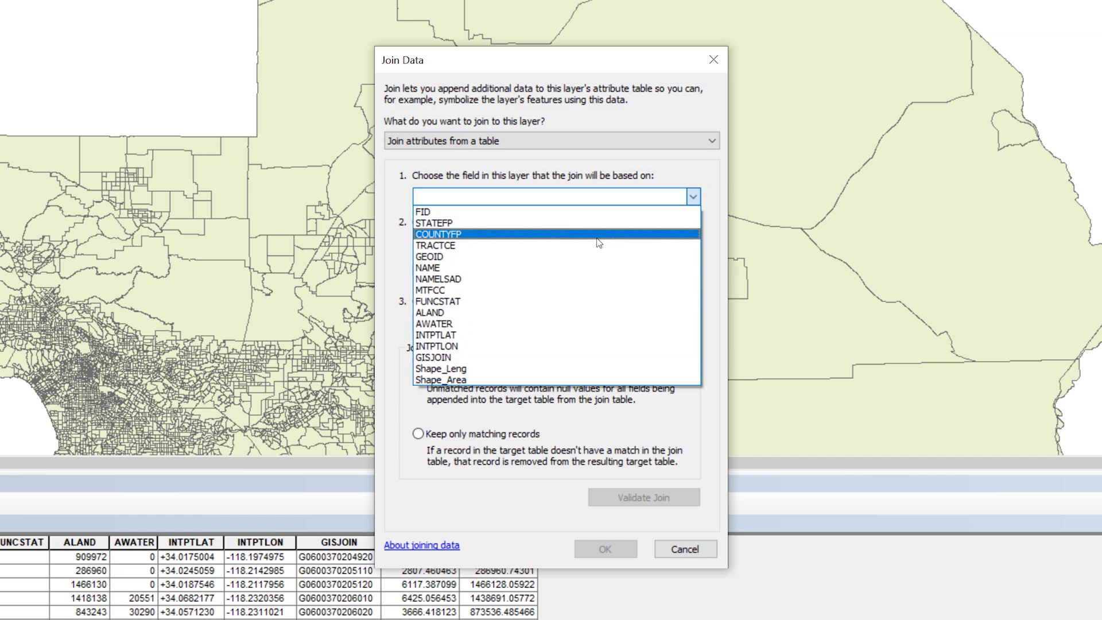
{"action": "left_click", "coordinate": [504, 357]}
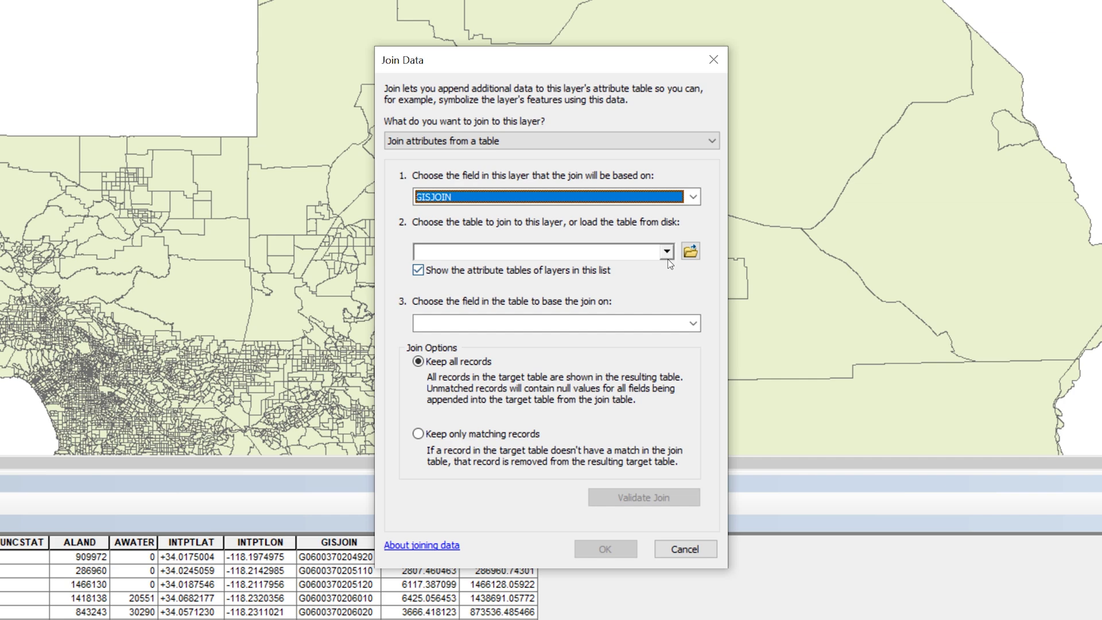
- Choose Tract_Level_Income.csv from the nhgis0016_csv folder as the join table and validate the join
{"action": "left_click", "coordinate": [691, 251]}
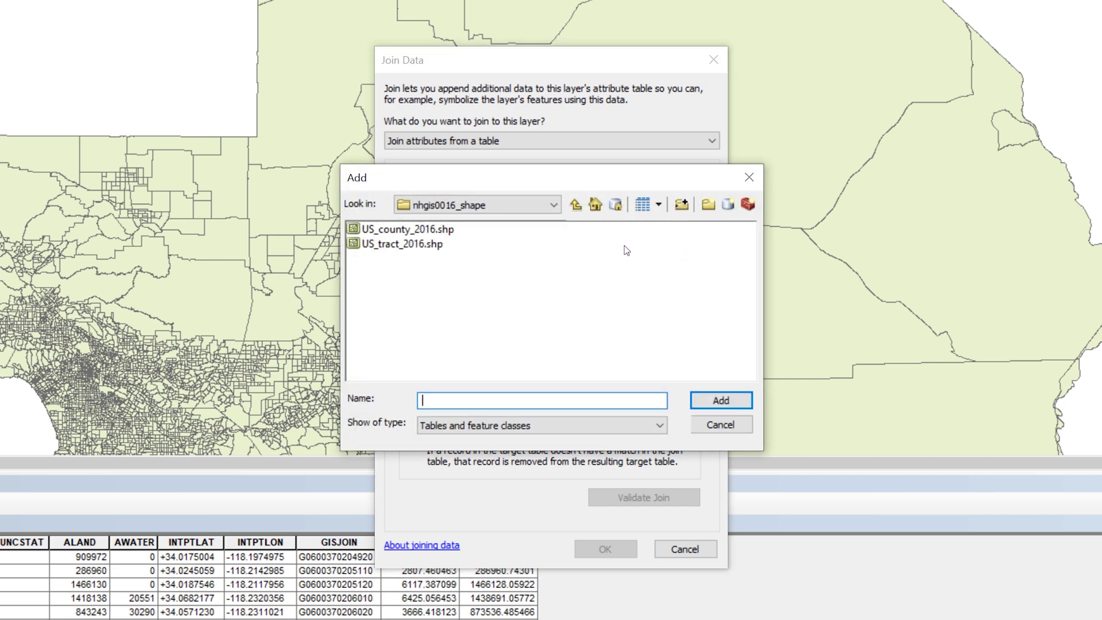
{"action": "left_click", "coordinate": [576, 204]}
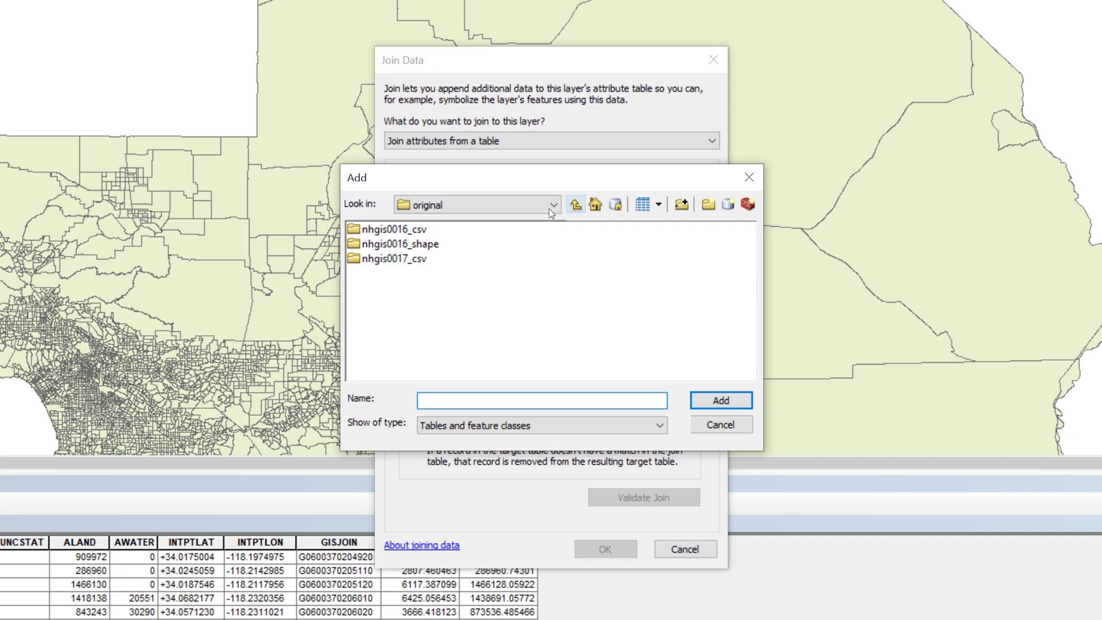
{"action": "double_click", "coordinate": [422, 230]}
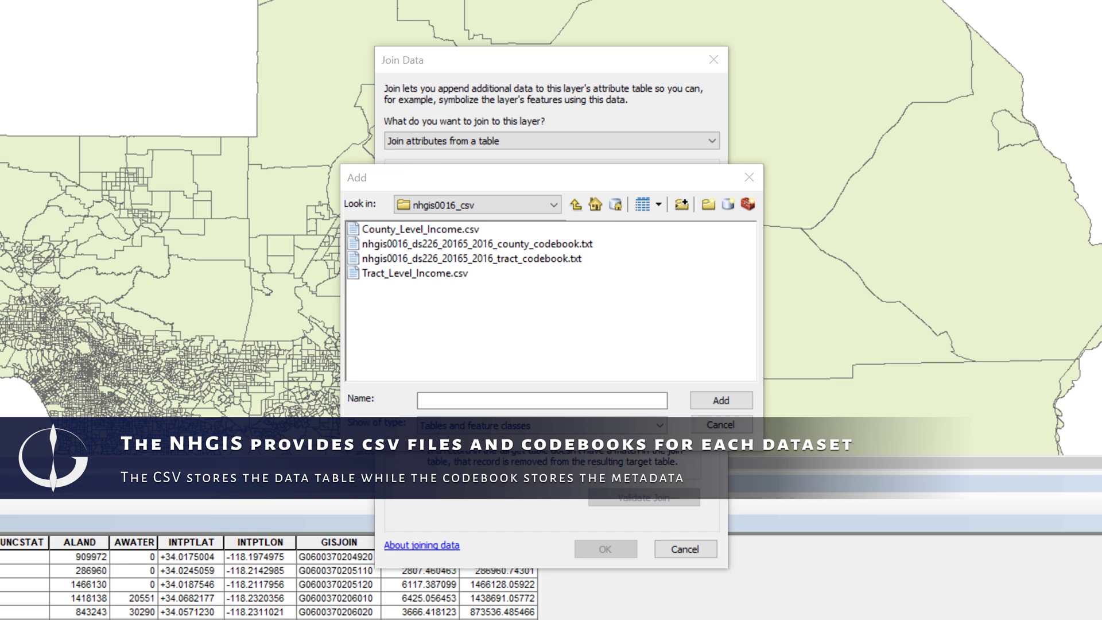
{"action": "left_click", "coordinate": [458, 274]}
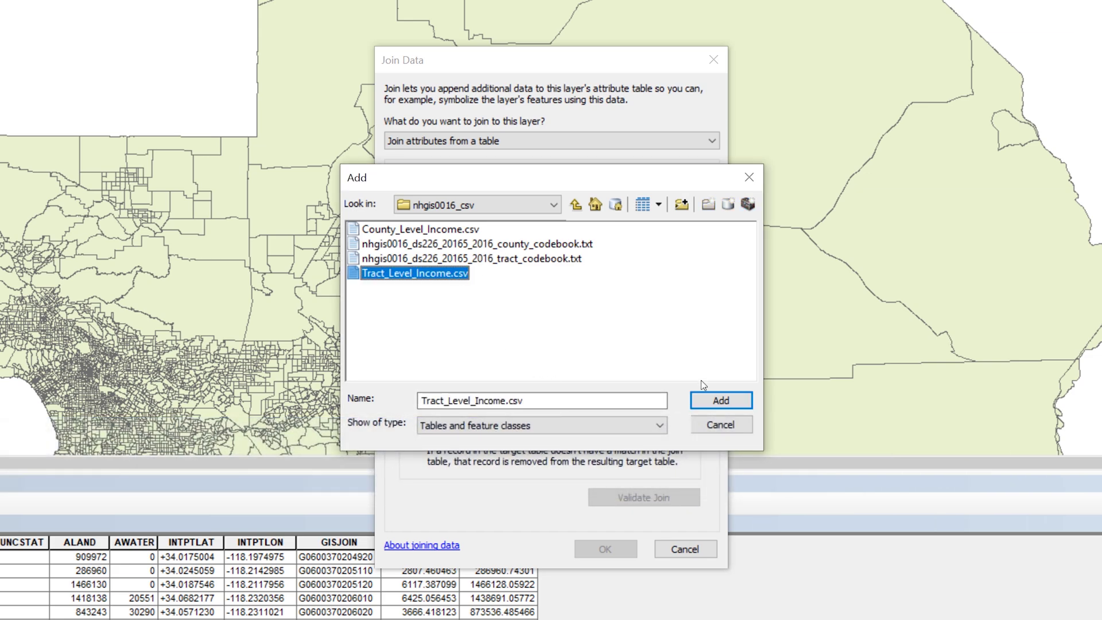
{"action": "left_click", "coordinate": [701, 396]}
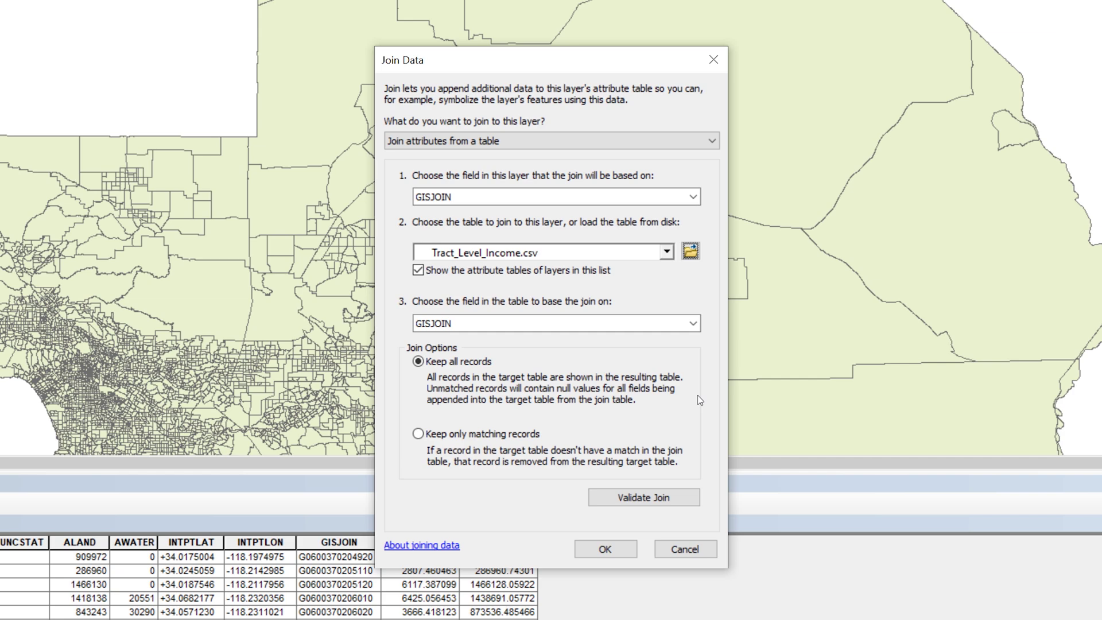
{"action": "left_click", "coordinate": [629, 498]}
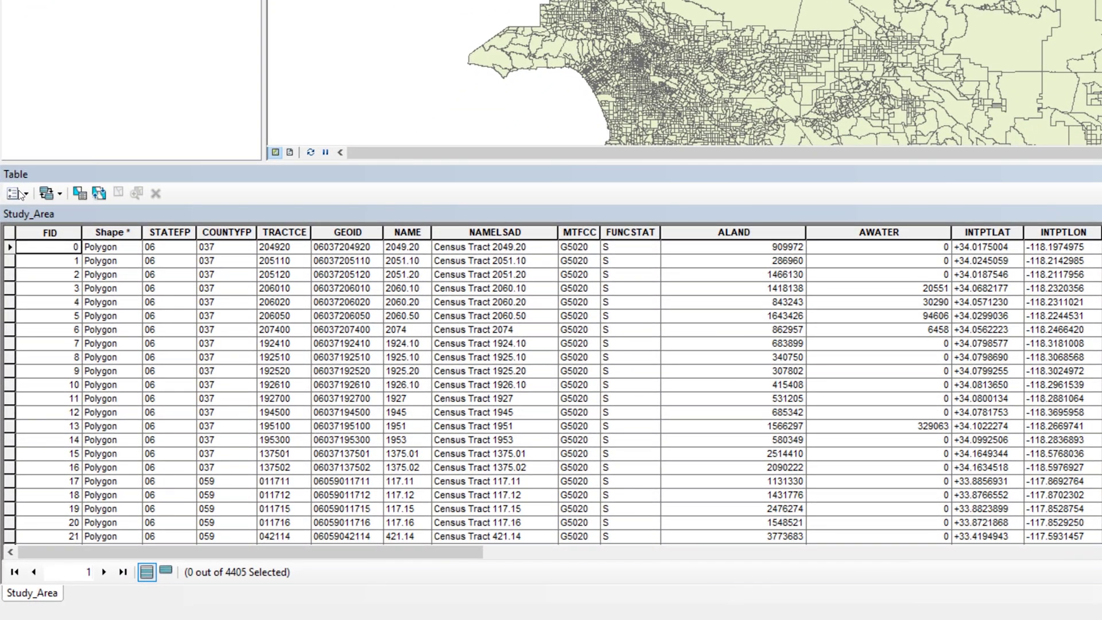
- Restore default column widths in the Study_Area table and scroll right to the joined income fields
{"action": "left_click", "coordinate": [13, 208]}
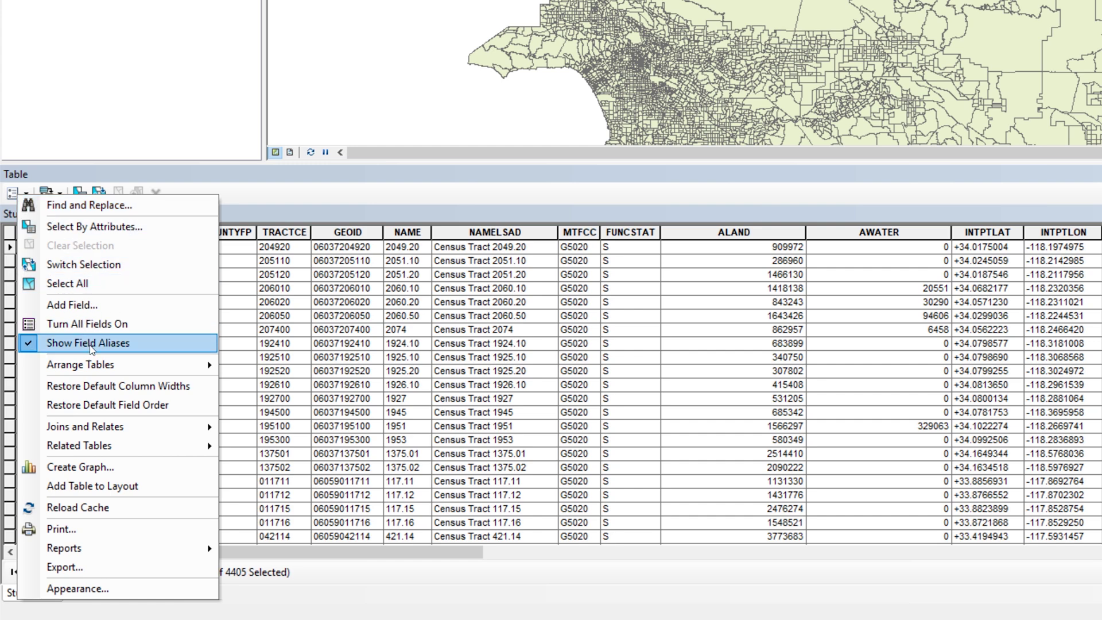
{"action": "left_click", "coordinate": [120, 386]}
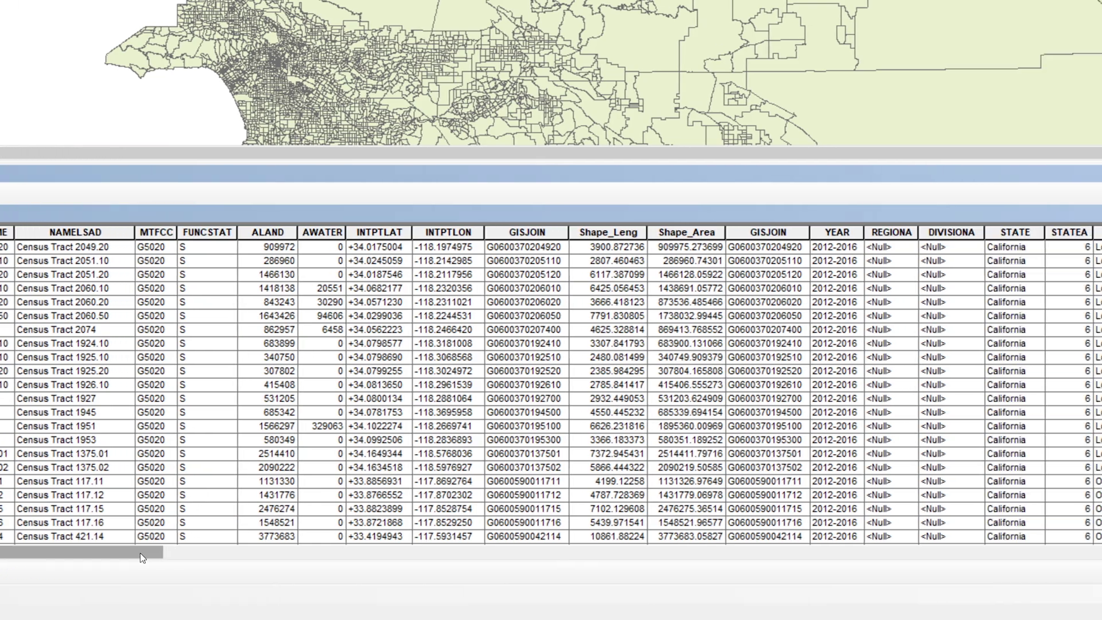
{"action": "left_click_drag", "start_coordinate": [140, 553], "coordinate": [1039, 600]}
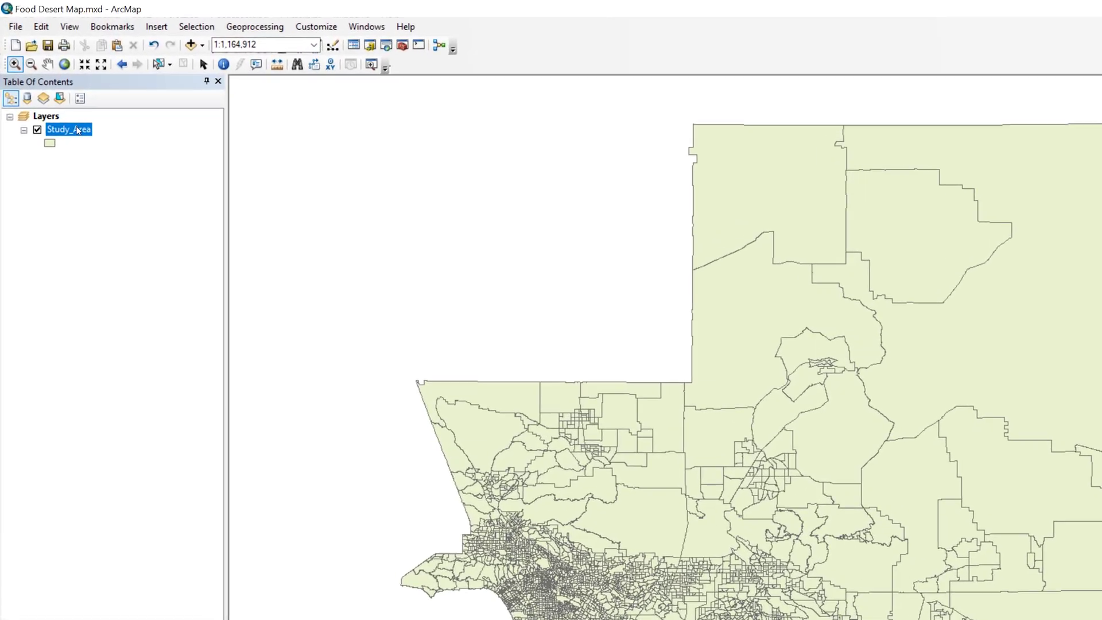
- Export the joined Study_Area features to a Poverty_Status shapefile and add it as a map layer
{"action": "right_click", "coordinate": [48, 77]}
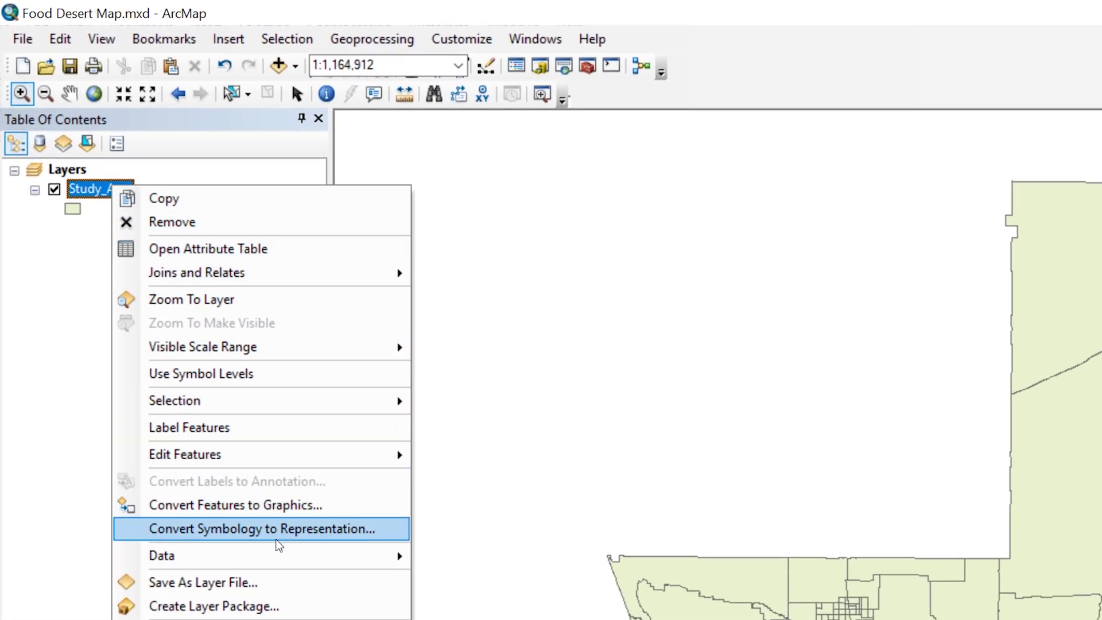
{"action": "mouse_move", "coordinate": [285, 561]}
{"action": "left_click", "coordinate": [464, 577]}
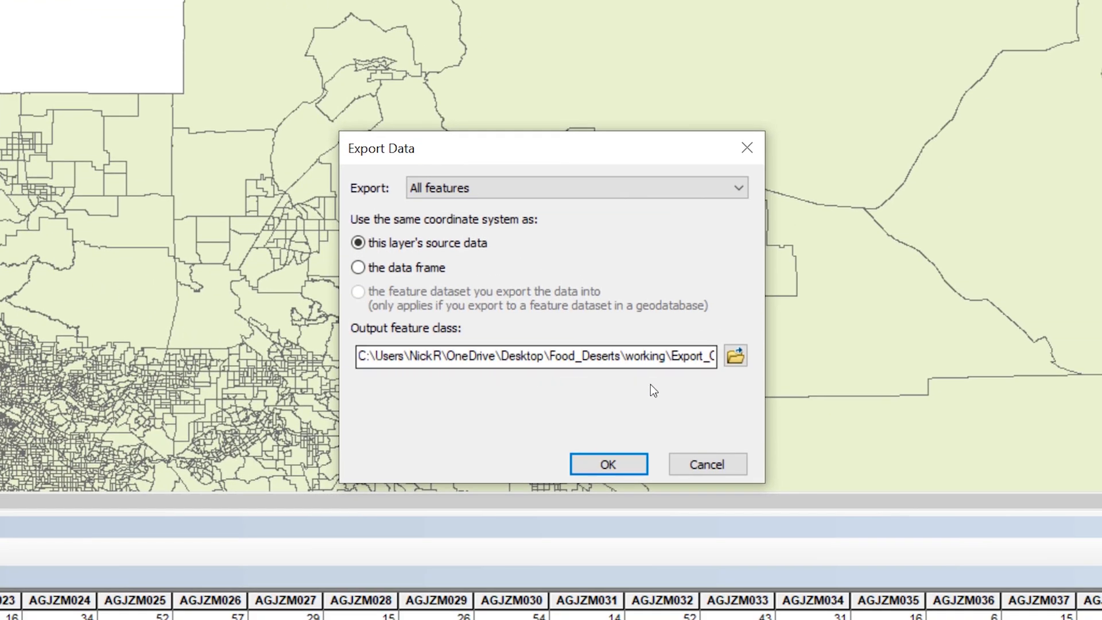
{"action": "left_click", "coordinate": [735, 355]}
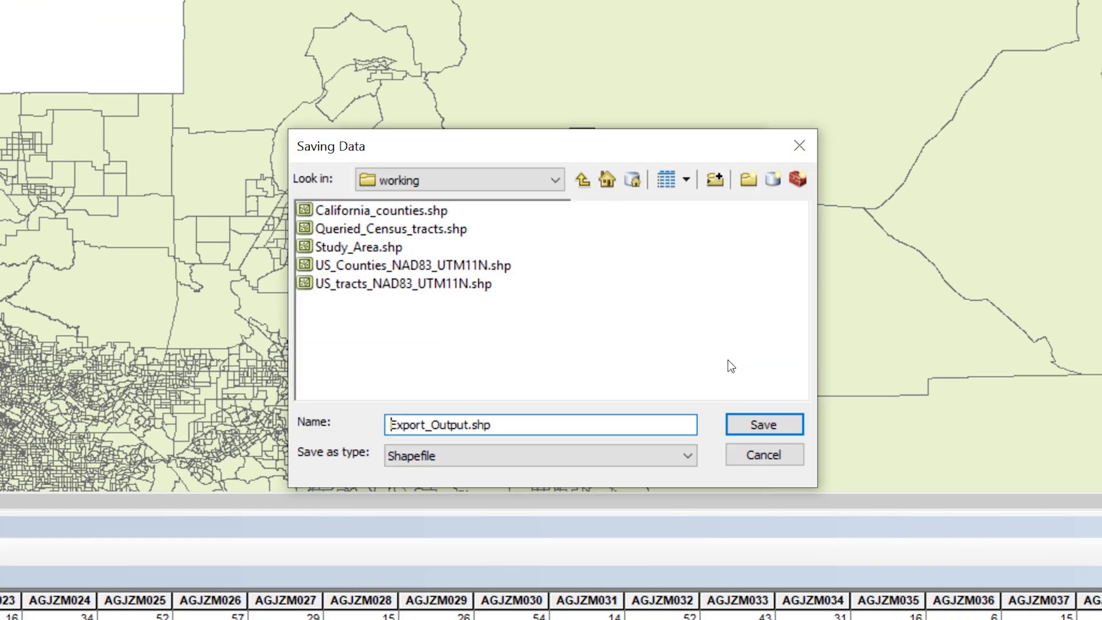
{"action": "left_click_drag", "start_coordinate": [545, 428], "coordinate": [195, 451]}
{"action": "type", "text": "Po"}
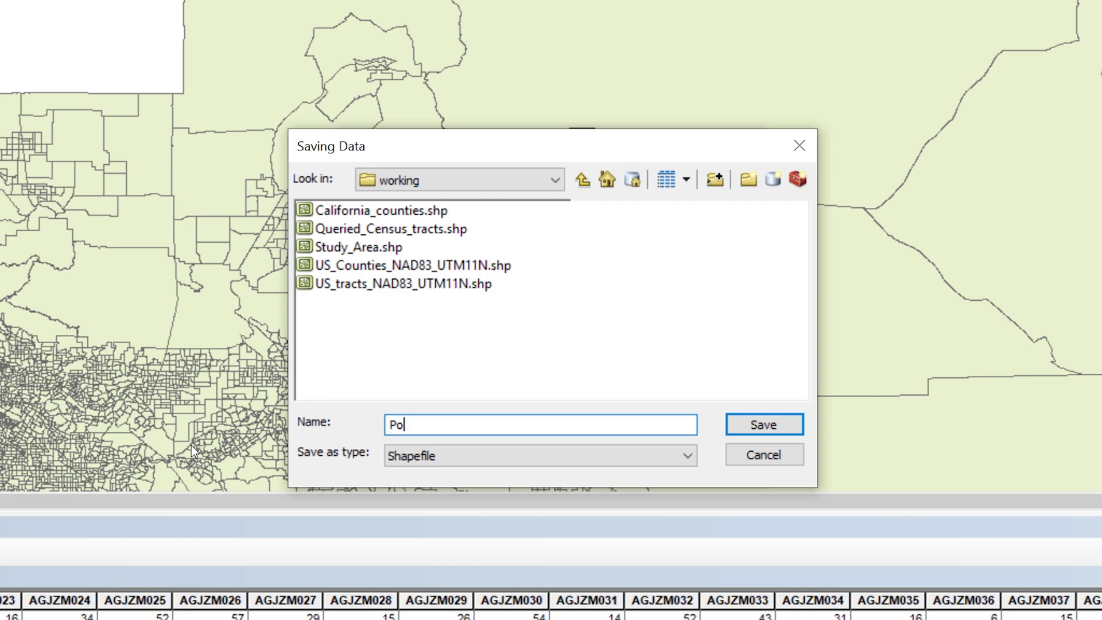
{"action": "type", "text": "verty_Status"}
{"action": "left_click", "coordinate": [787, 426]}
{"action": "left_click", "coordinate": [635, 468]}
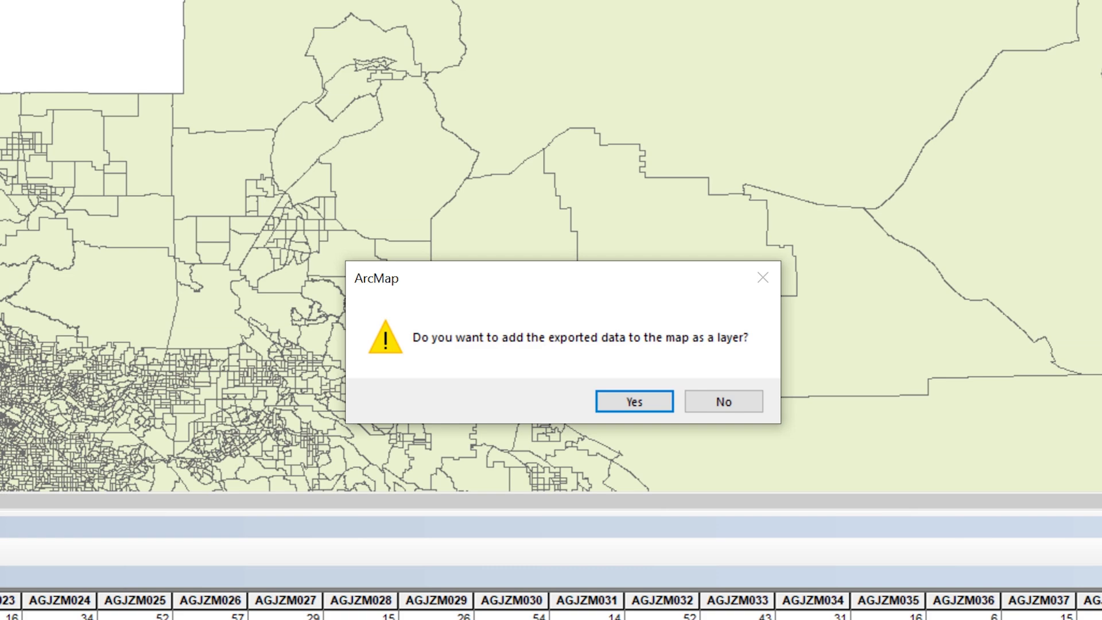
{"action": "left_click", "coordinate": [632, 401]}
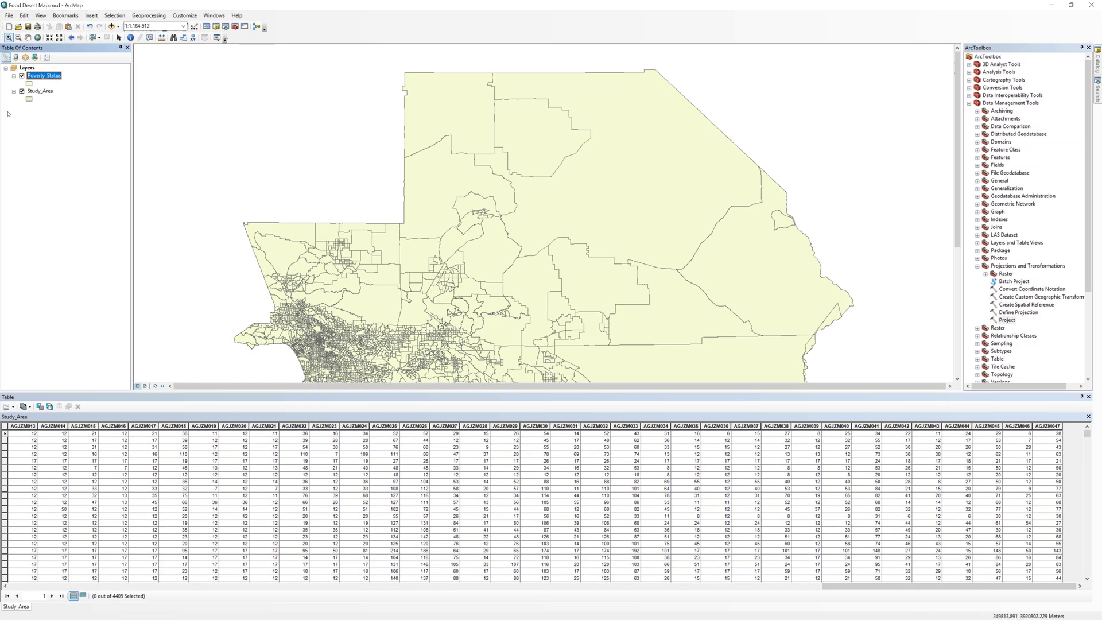
- Remove the Study_Area layer, leaving Poverty_Status as the only layer
{"action": "right_click", "coordinate": [43, 92]}
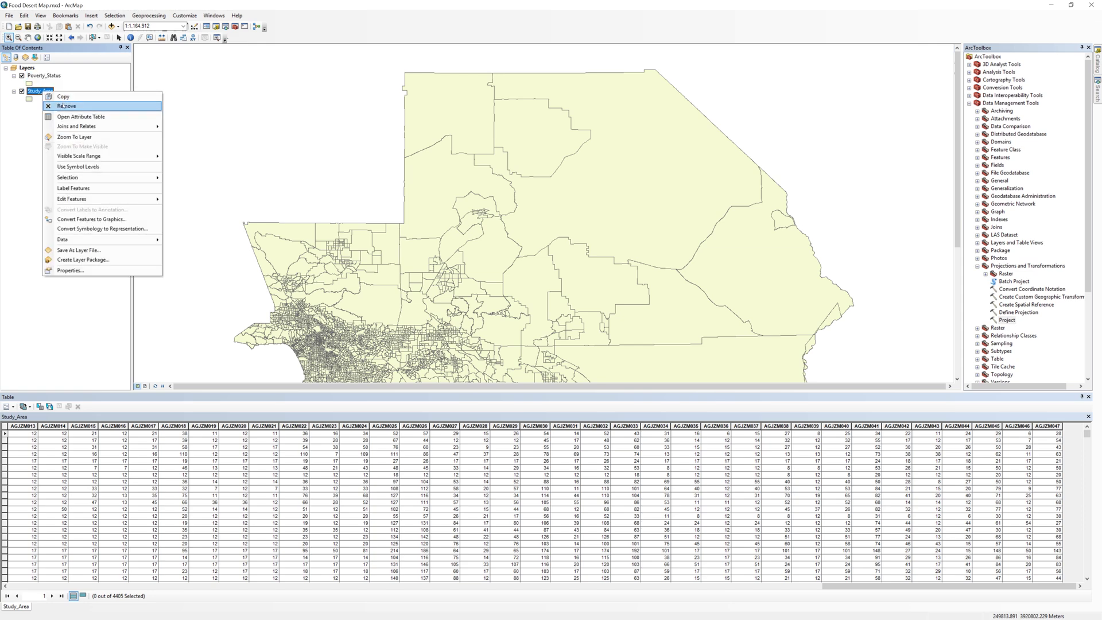
{"action": "left_click", "coordinate": [63, 106]}
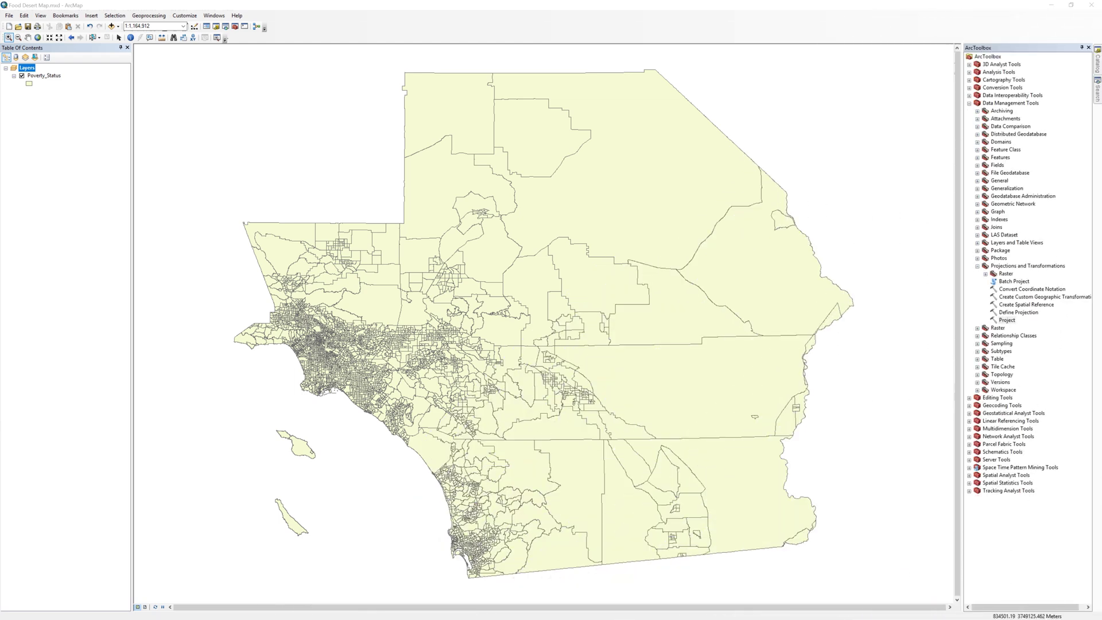
- Join Tract_Level_Population.csv to Poverty_Status on the GISJOIN field
{"action": "right_click", "coordinate": [44, 75]}
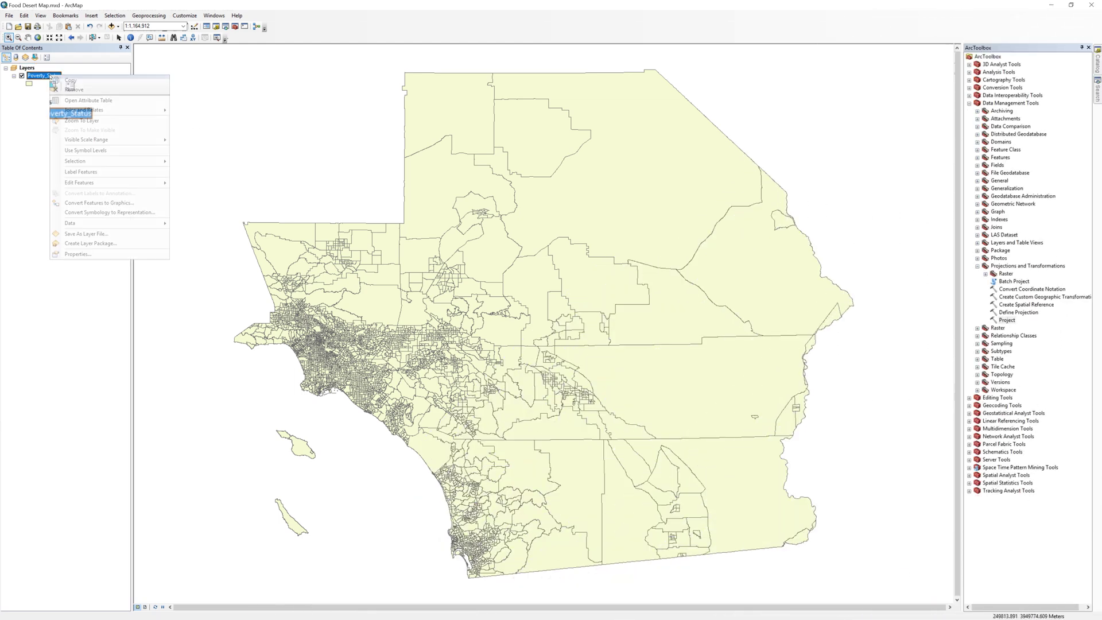
{"action": "mouse_move", "coordinate": [86, 108]}
{"action": "left_click", "coordinate": [185, 109]}
{"action": "left_click", "coordinate": [621, 253]}
{"action": "left_click", "coordinate": [568, 346]}
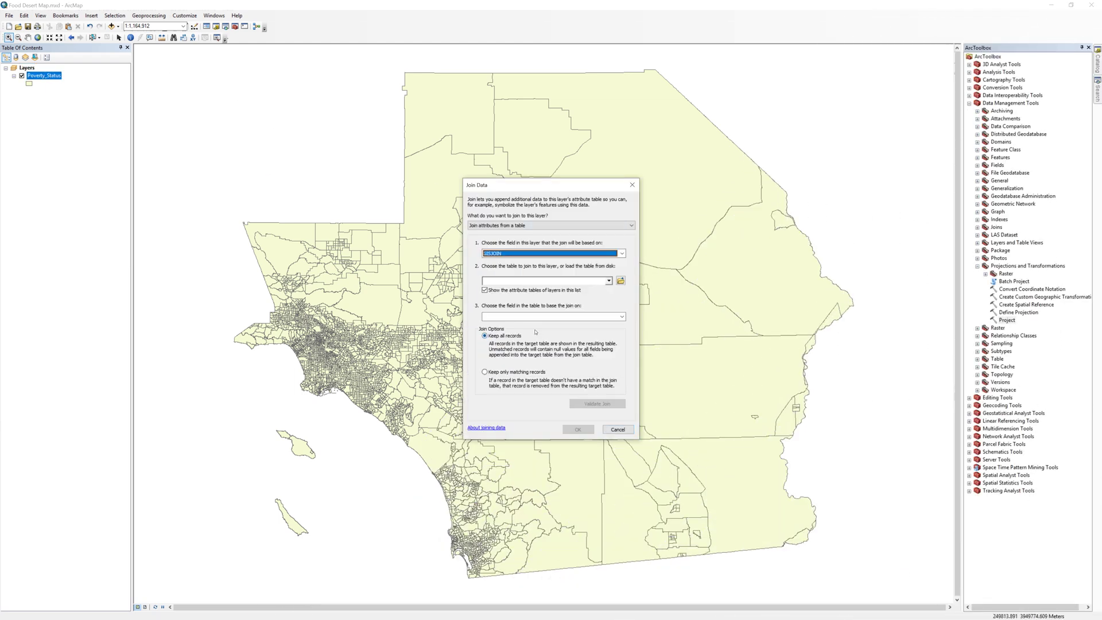
{"action": "left_click", "coordinate": [620, 280]}
{"action": "double_click", "coordinate": [472, 270]}
{"action": "left_click", "coordinate": [476, 277]}
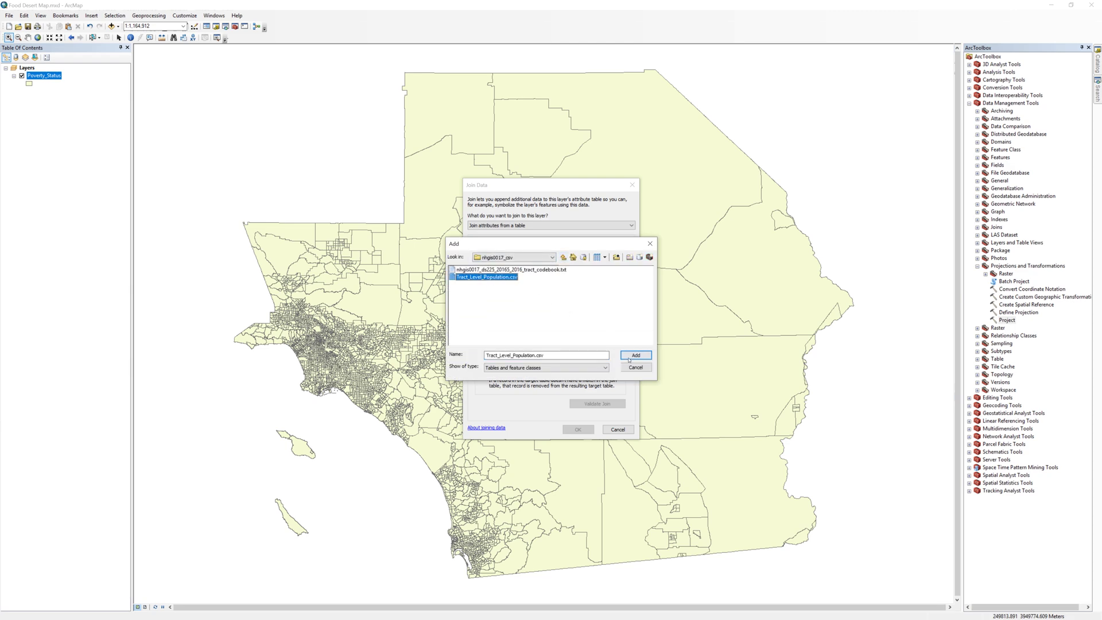
{"action": "left_click", "coordinate": [636, 355]}
{"action": "left_click", "coordinate": [578, 429]}
- Export the joined layer as Population_and_Poverty, add it to the map, and remove Poverty_Status
{"action": "right_click", "coordinate": [52, 76]}
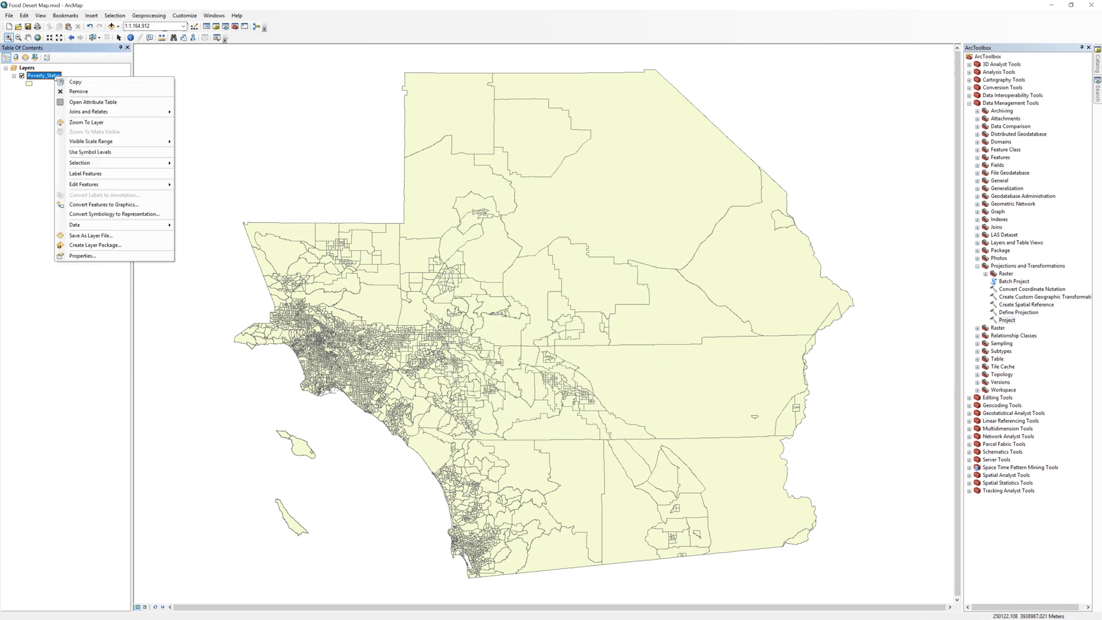
{"action": "mouse_move", "coordinate": [86, 224]}
{"action": "left_click", "coordinate": [206, 237]}
{"action": "left_click", "coordinate": [624, 327]}
{"action": "type", "text": "Po"}
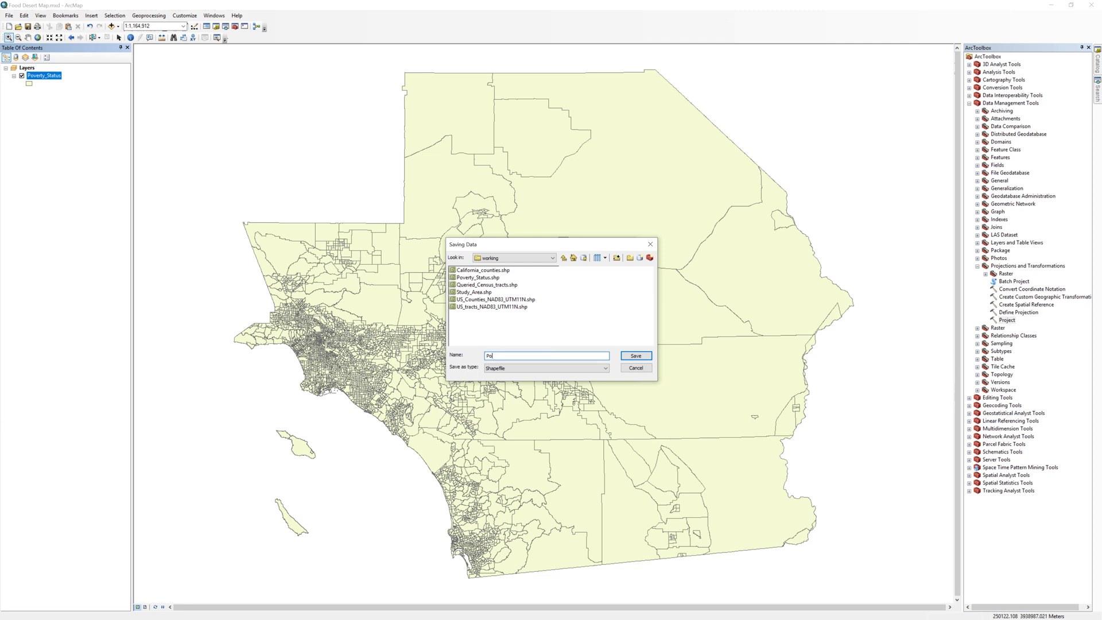
{"action": "type", "text": "pulation_and_Poverty"}
{"action": "left_click", "coordinate": [636, 356]}
{"action": "left_click", "coordinate": [574, 372]}
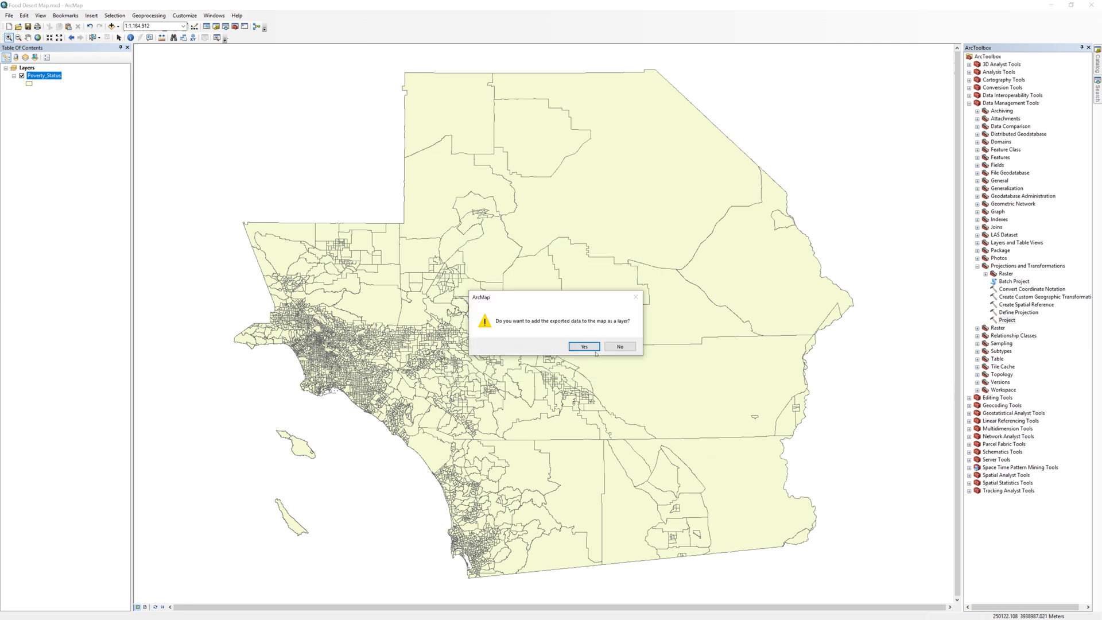
{"action": "left_click", "coordinate": [595, 349]}
{"action": "right_click", "coordinate": [53, 92]}
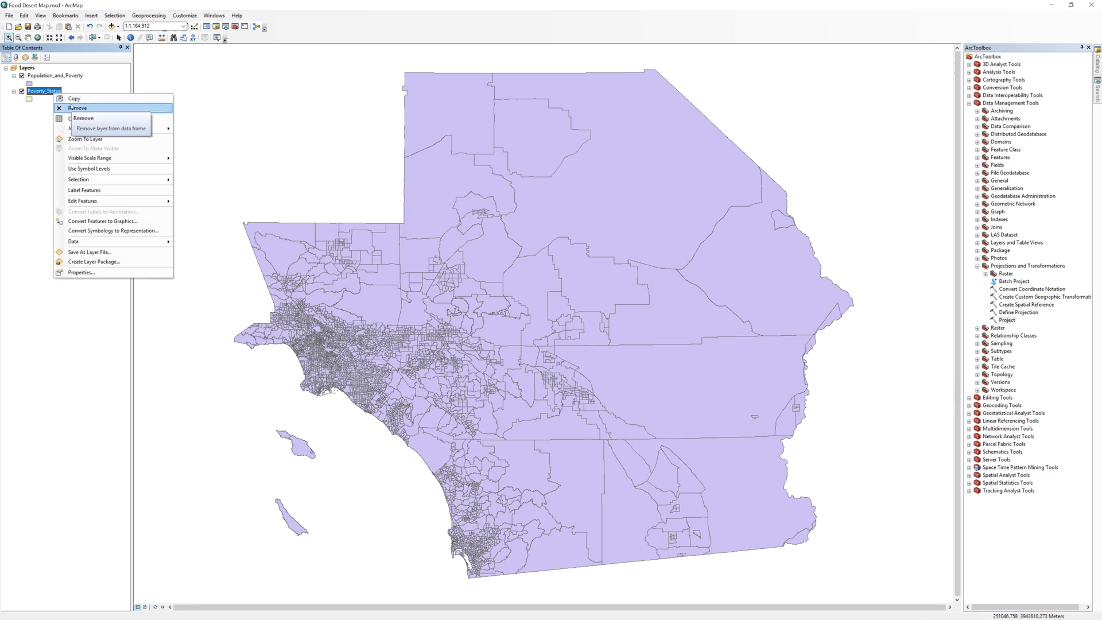
{"action": "left_click", "coordinate": [71, 105]}
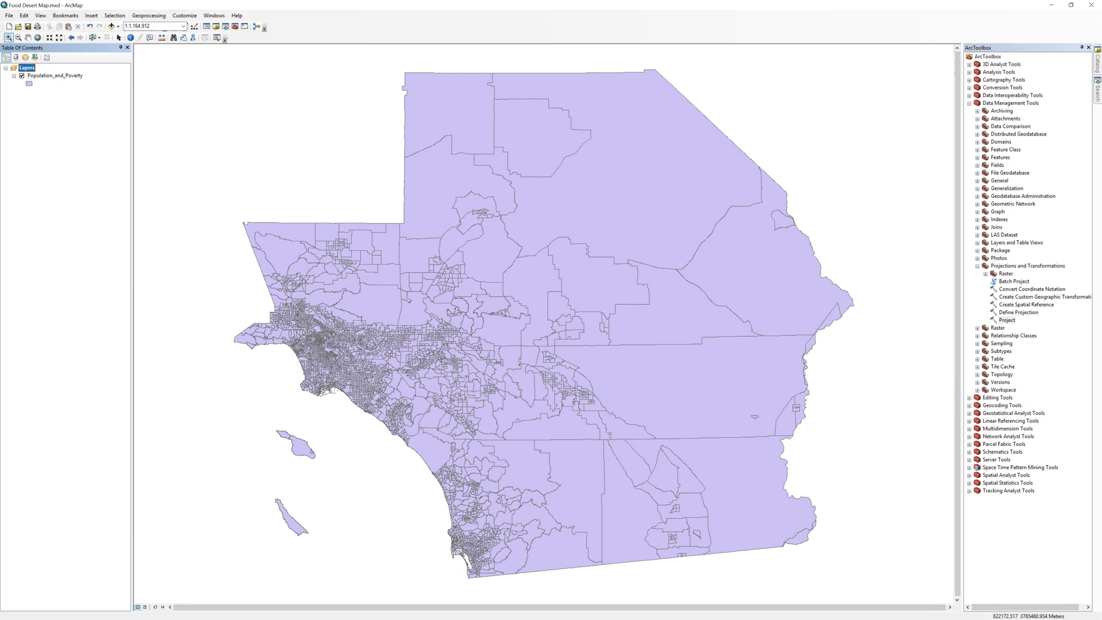